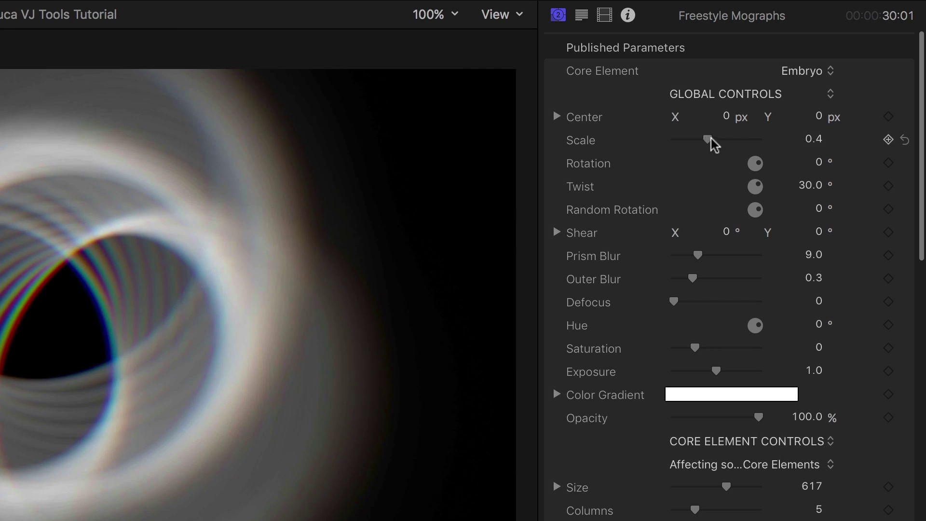
Adjust tunnel Scale and Prism Blur, then set Hue 37°, Saturation 1.41, Exposure 1.37
mouse_move(709, 139)
mouse_down()
mouse_move(689, 145)
mouse_move(720, 146)
mouse_up()
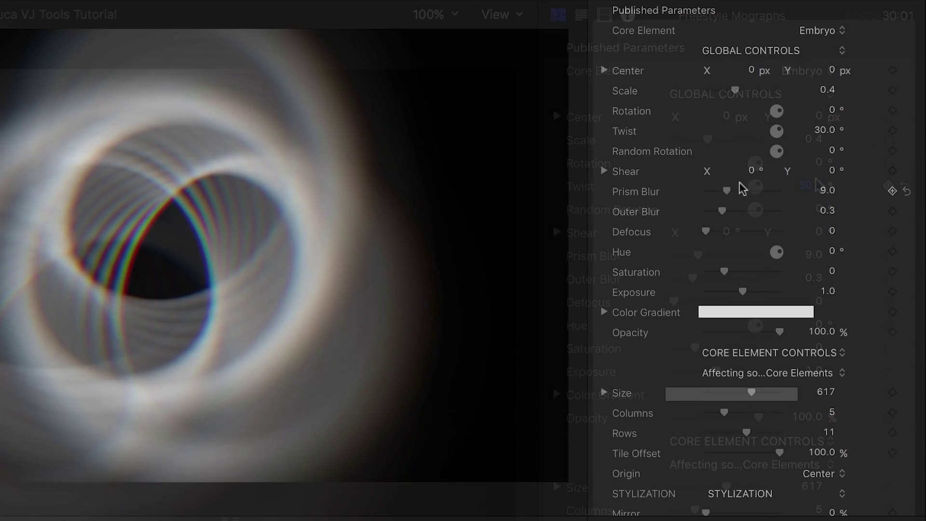
mouse_move(727, 191)
mouse_down()
mouse_move(775, 191)
mouse_move(724, 219)
mouse_move(749, 222)
mouse_move(746, 236)
mouse_move(704, 233)
mouse_up()
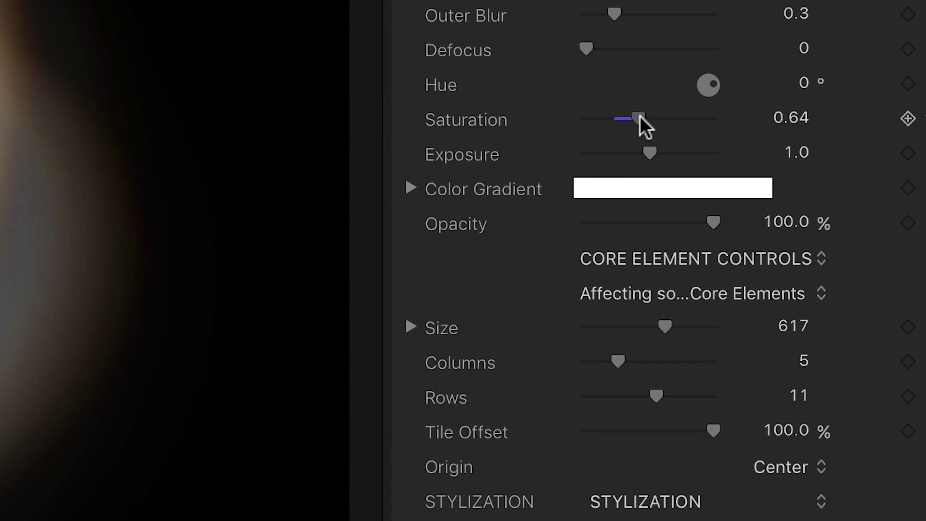
drag(807, 85, 833, 210)
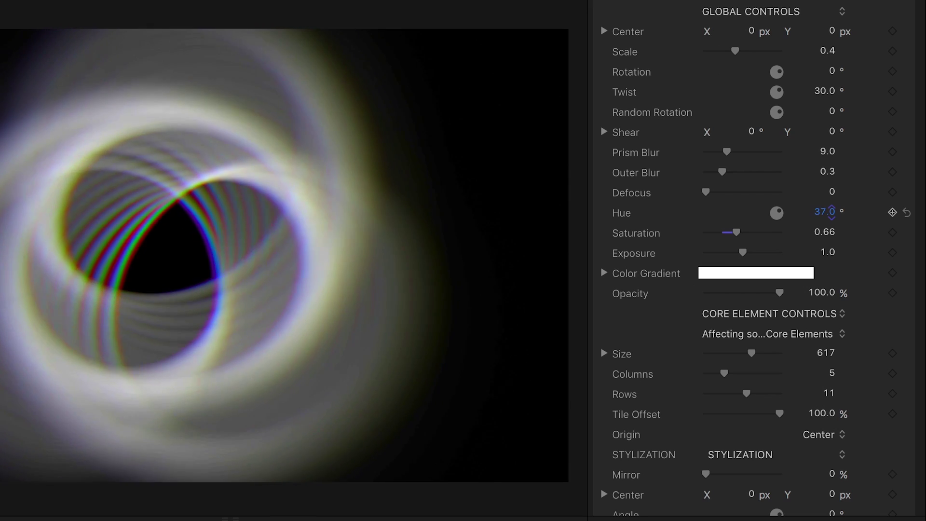
drag(744, 254, 757, 255)
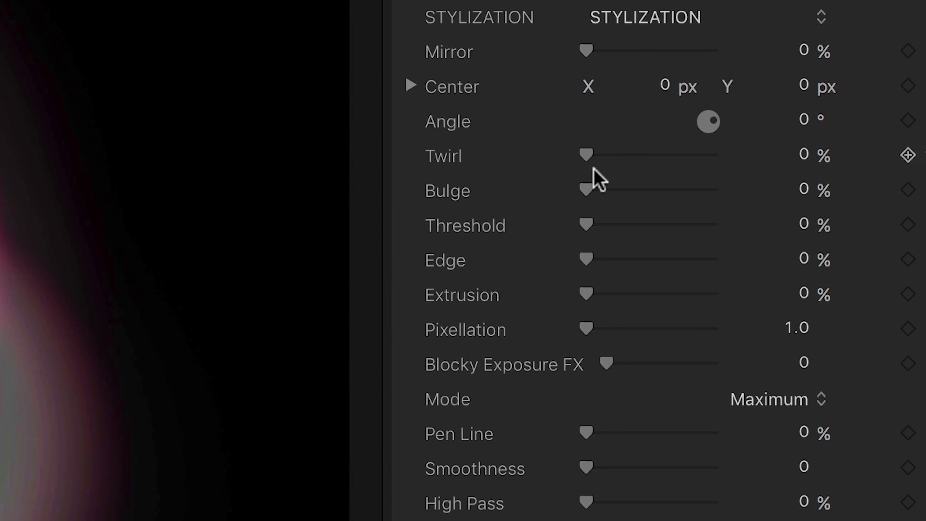
Twirl and bulge the tunnel to 100% and raise its Threshold for high contrast
drag(653, 152, 657, 152)
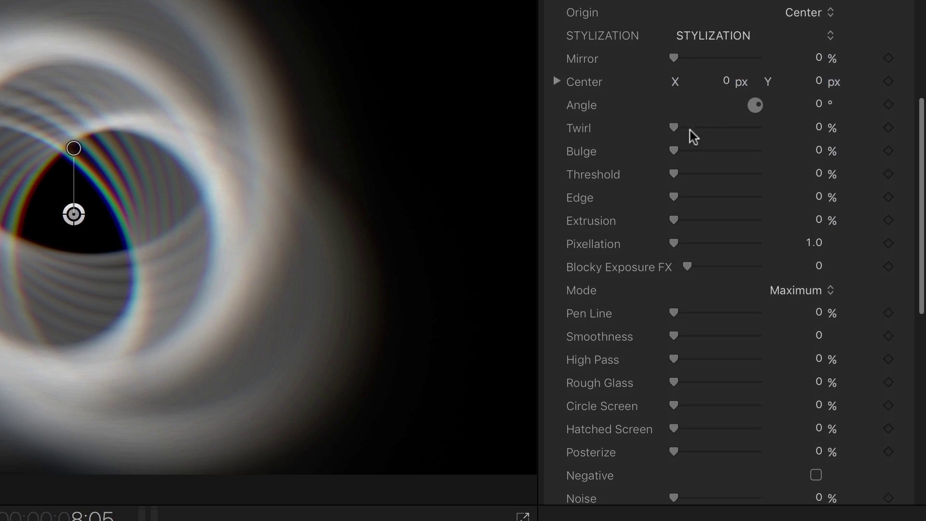
drag(693, 136, 797, 139)
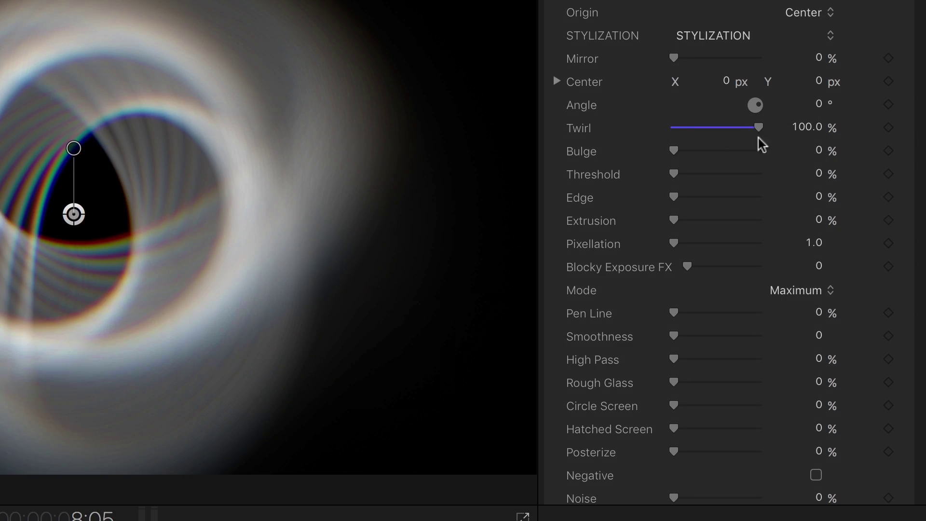
drag(673, 151, 790, 158)
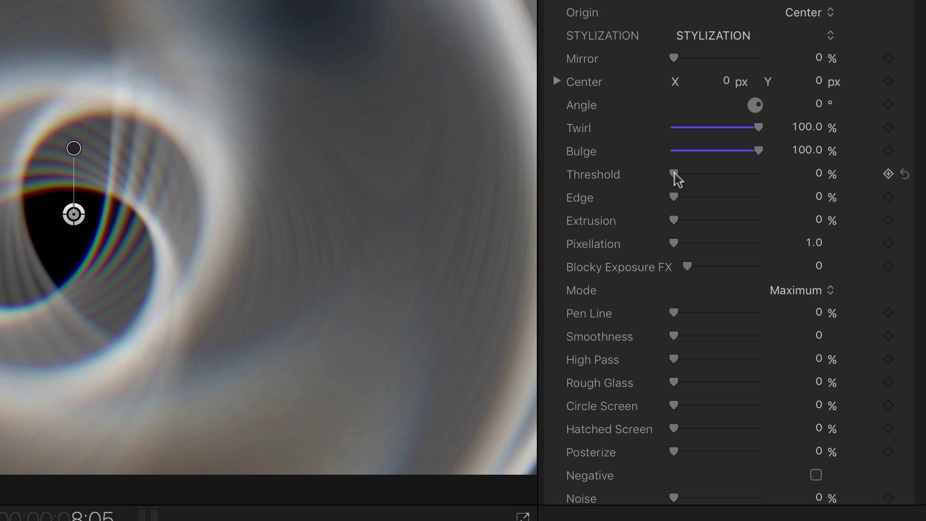
drag(677, 179, 746, 174)
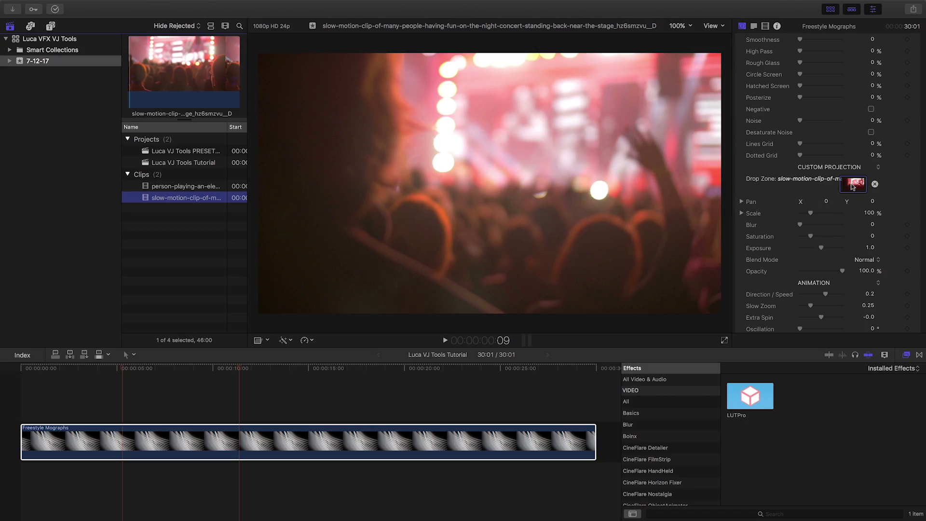
Use the concert clip as the projected source and set Extra Spin to 0.67
drag(851, 186, 852, 187)
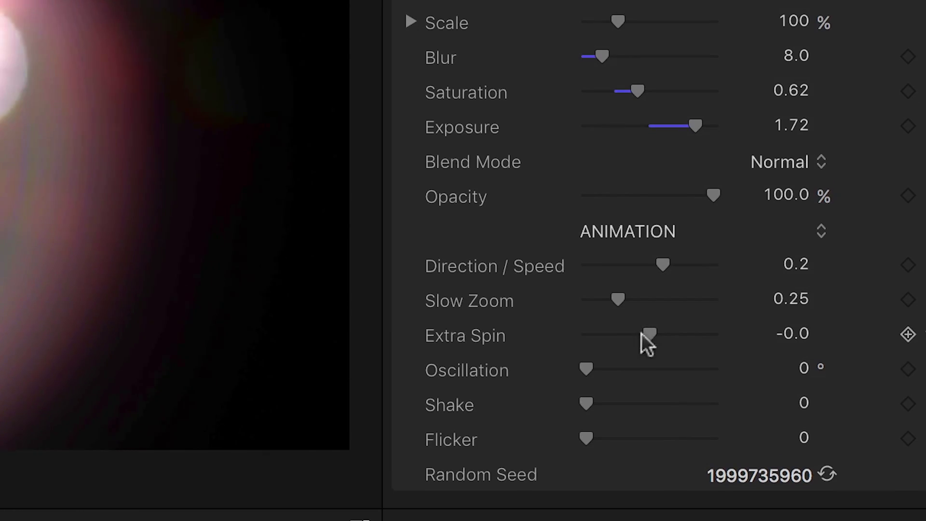
click(660, 333)
drag(696, 331, 696, 331)
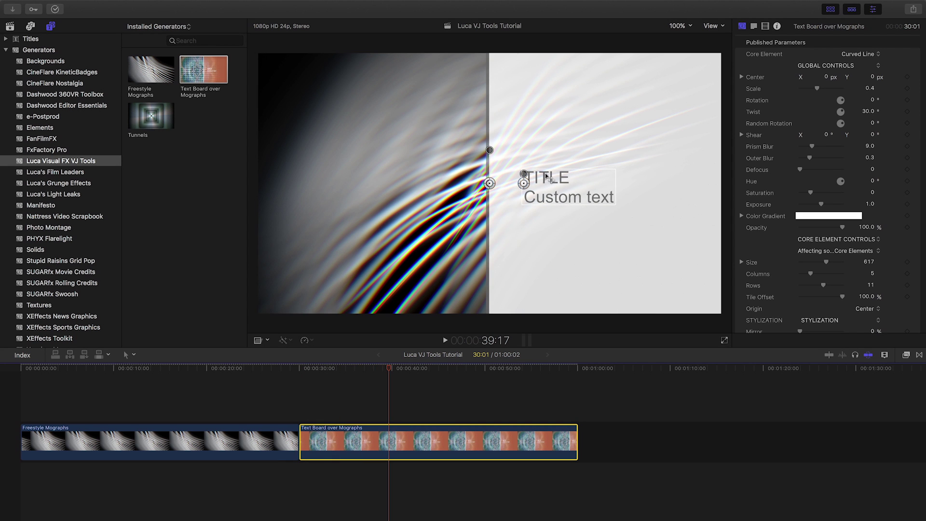
Show the Text Board's list of Core Element shapes
click(858, 54)
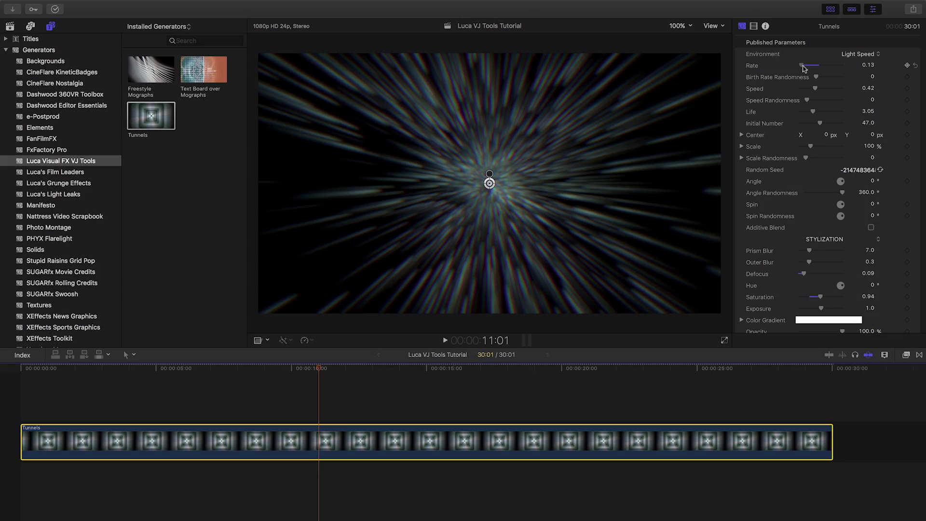
Raise the Tunnels streak emission Rate and remove the Twirl distortion
drag(806, 68, 805, 66)
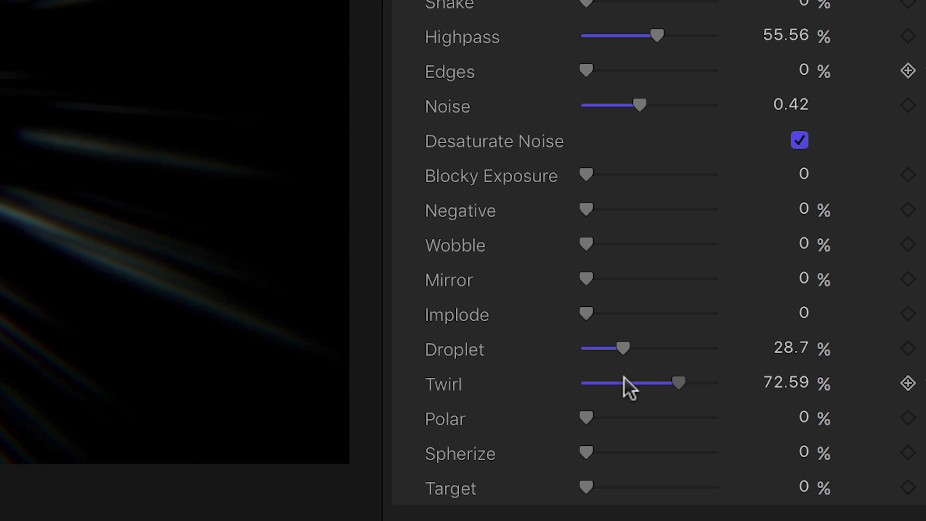
drag(681, 374, 586, 384)
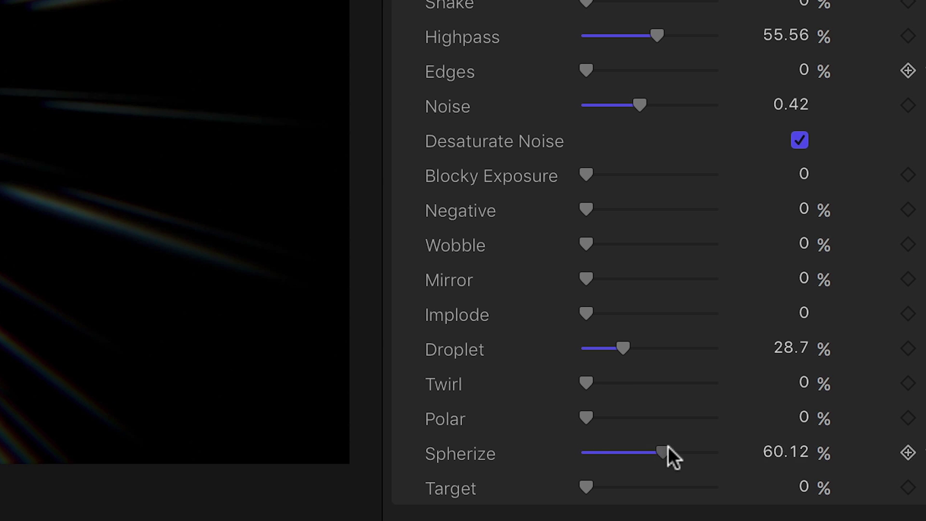